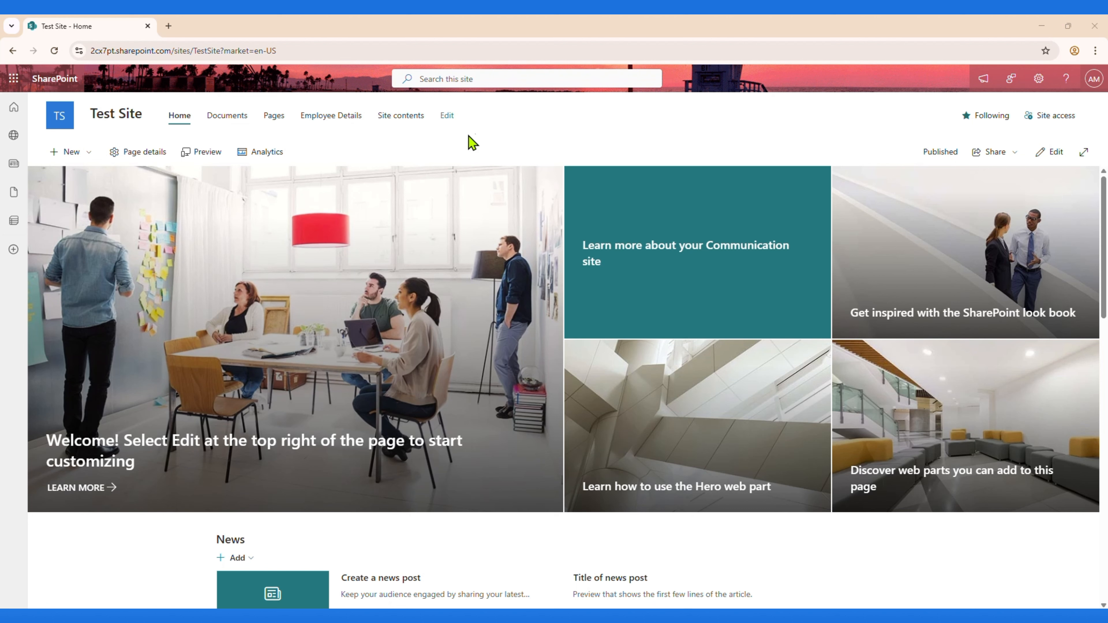
# Step: Create a blank document library named Demo Library on Test Site, shown in the site navigation
pyautogui.click(77, 153)
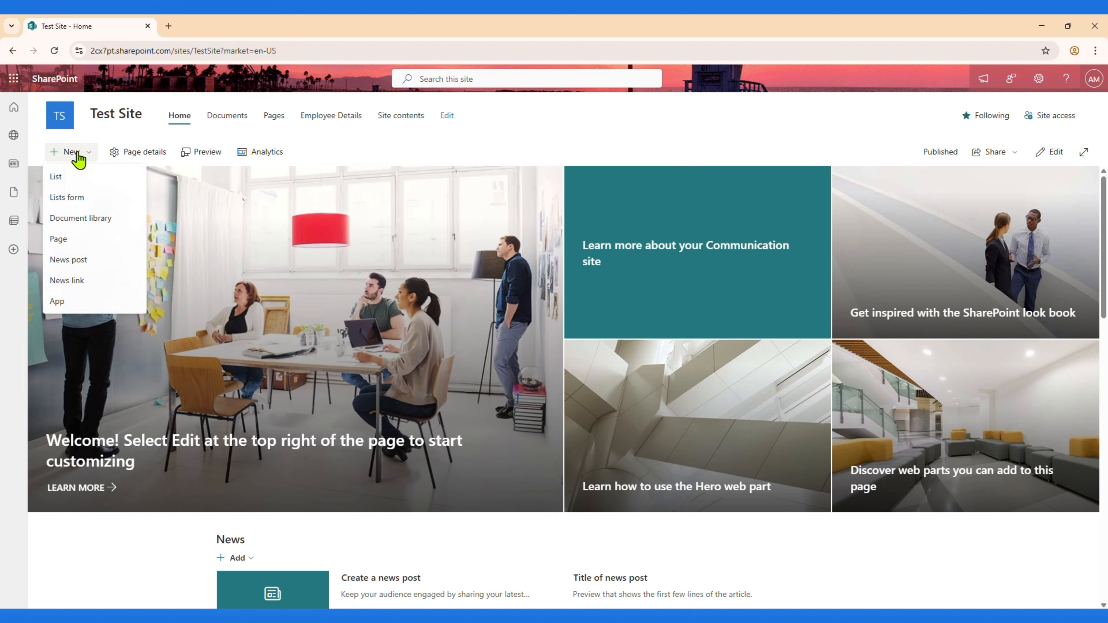
pyautogui.click(89, 219)
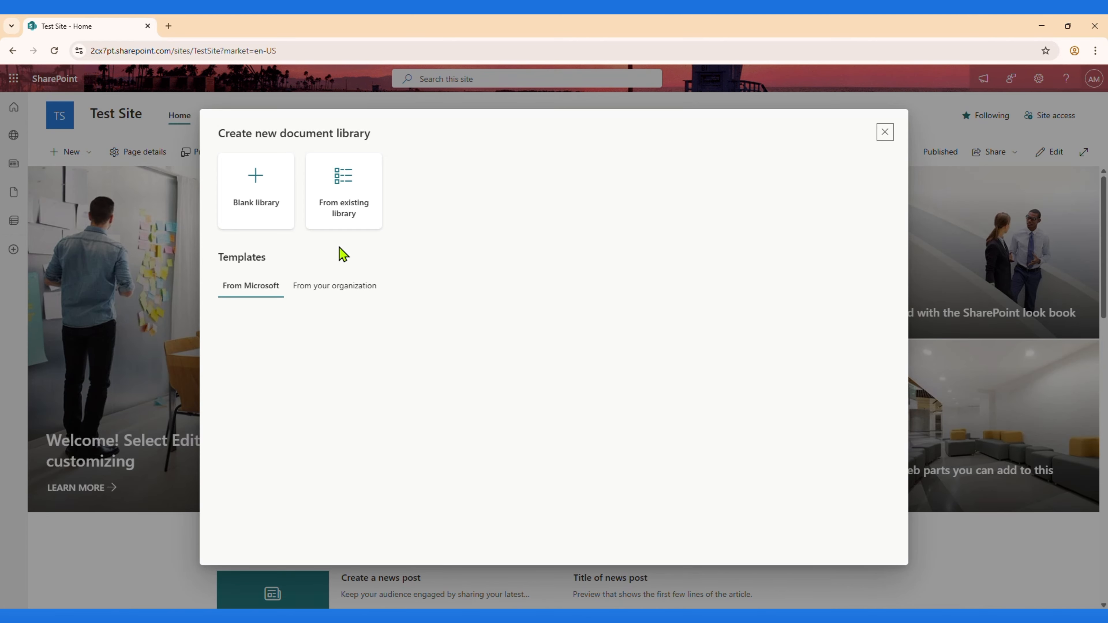
pyautogui.click(275, 212)
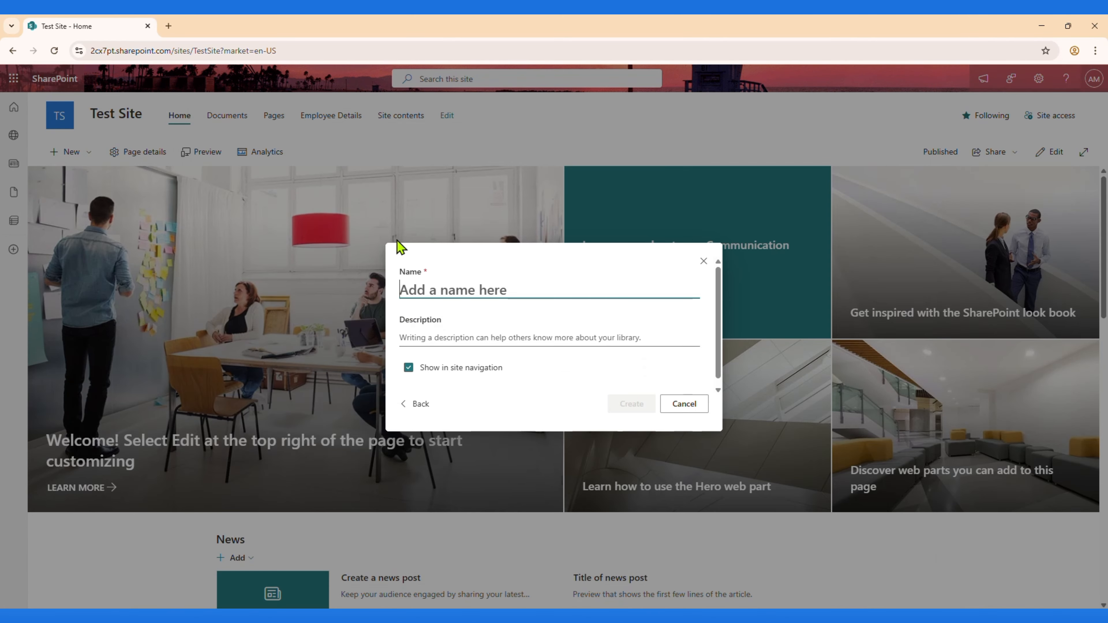
pyautogui.write('Demo Library')
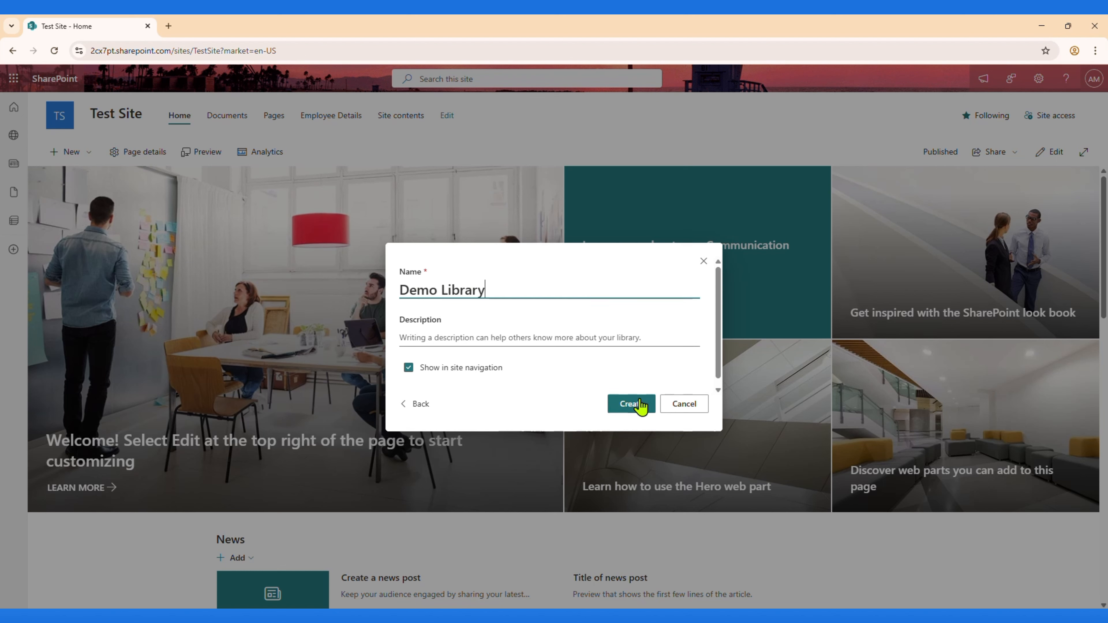
pyautogui.click(641, 404)
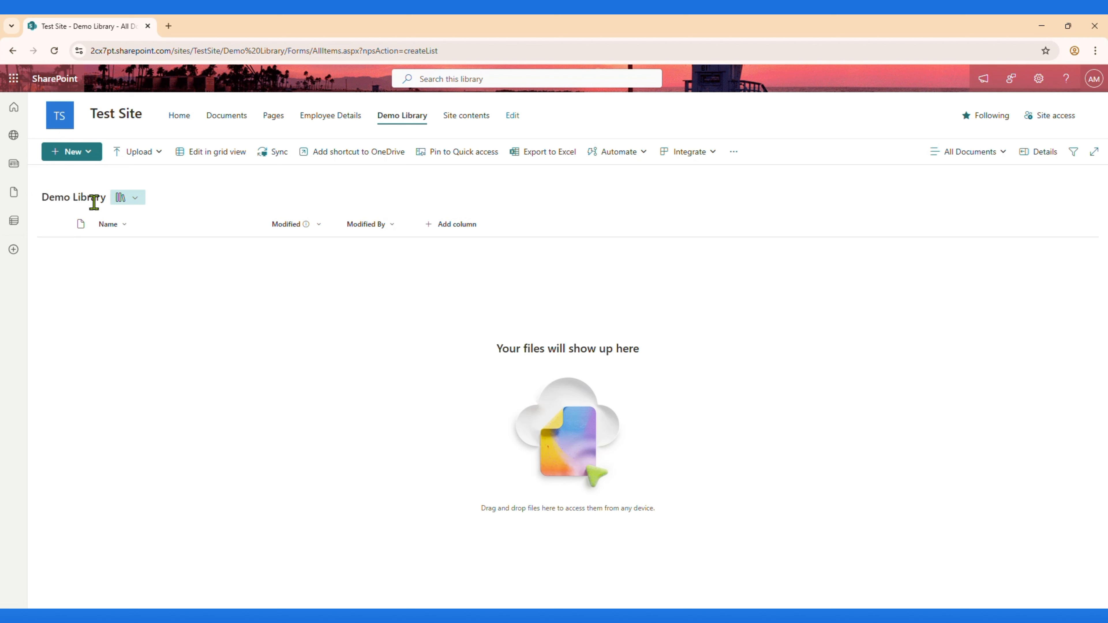
# Step: Create a yellow folder named Demo Folder in Demo Library
pyautogui.click(88, 155)
pyautogui.click(98, 175)
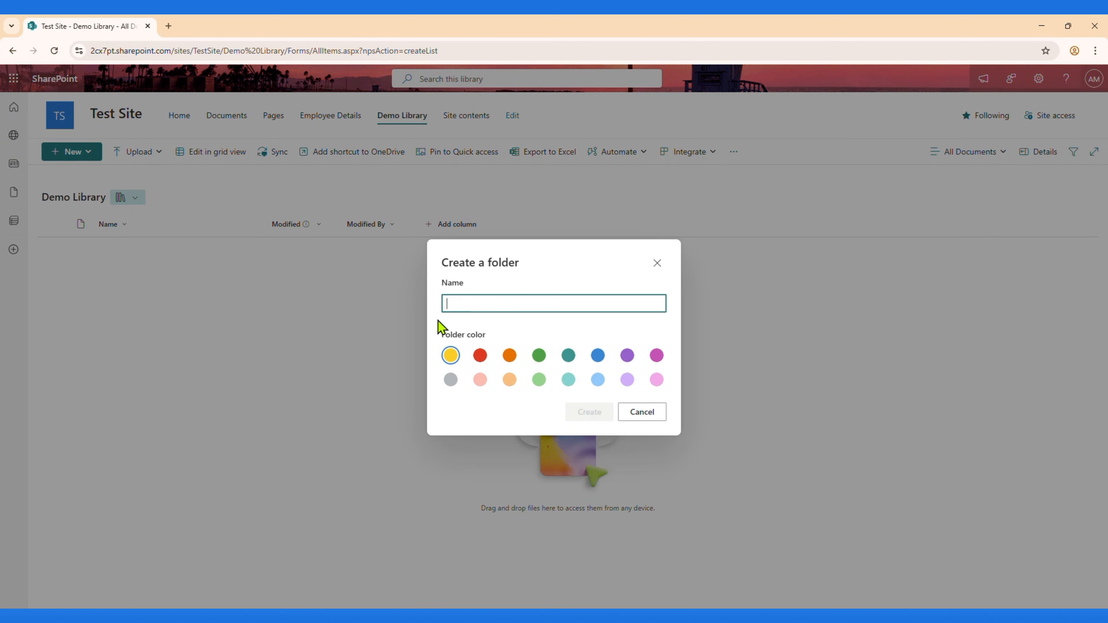
pyautogui.write('D')
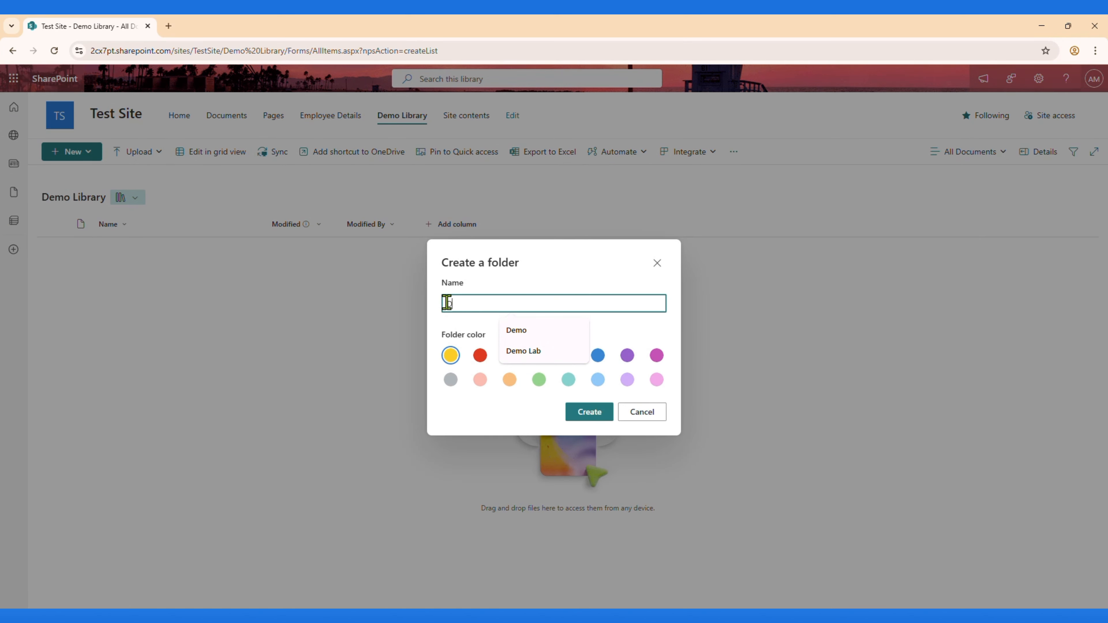
pyautogui.write('emo Folder')
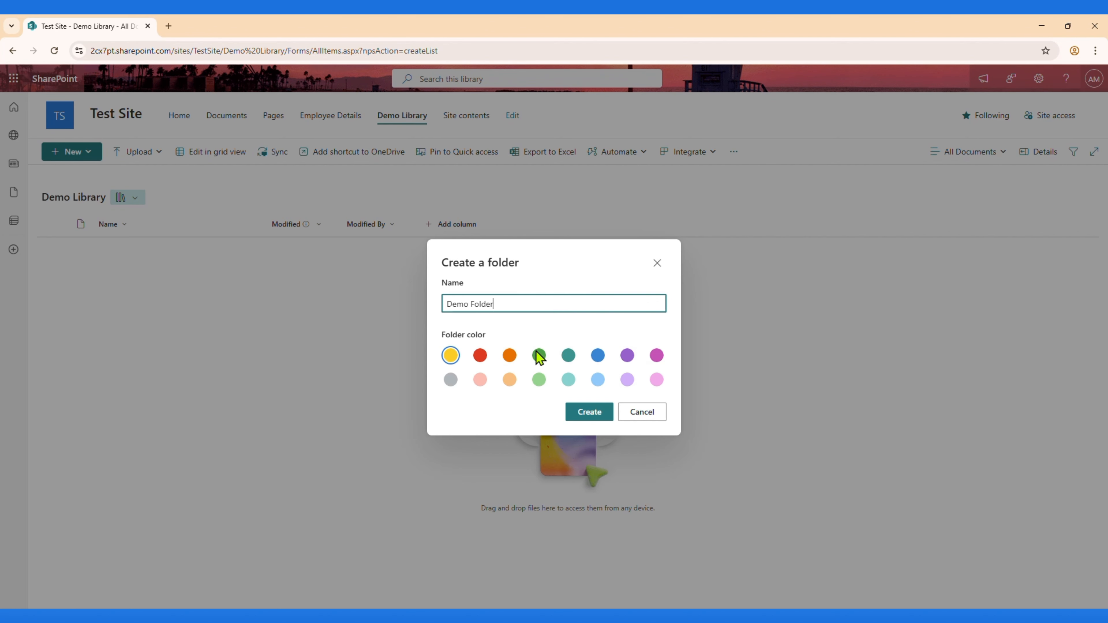
pyautogui.click(605, 415)
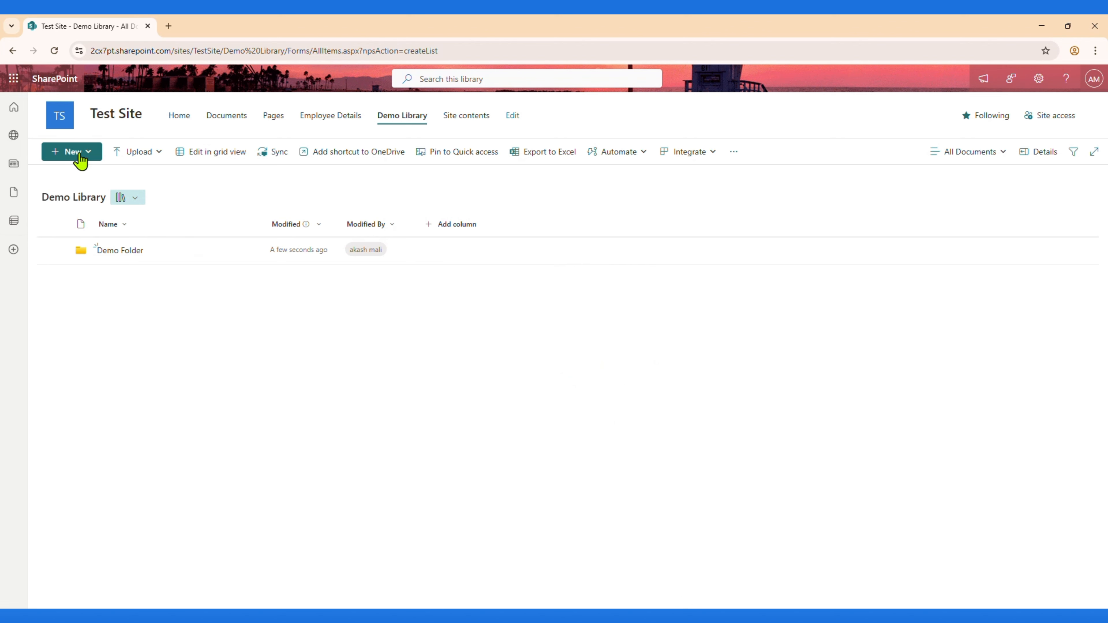
# Step: Create a second folder named Test in Demo Library with a magenta folder color
pyautogui.click(86, 161)
pyautogui.click(87, 176)
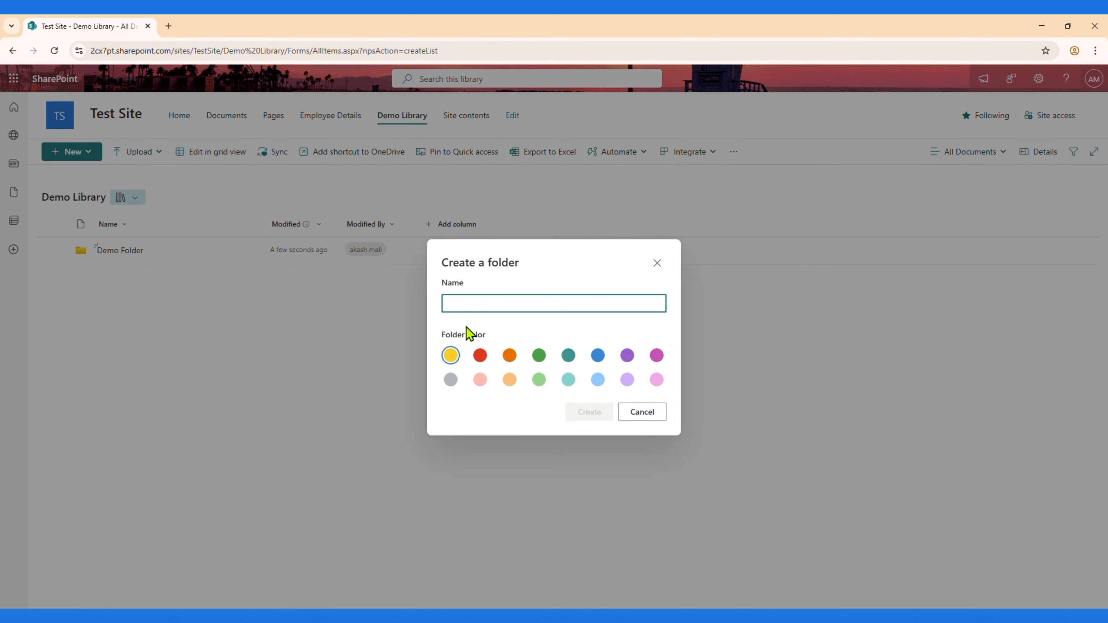
pyautogui.write('Test')
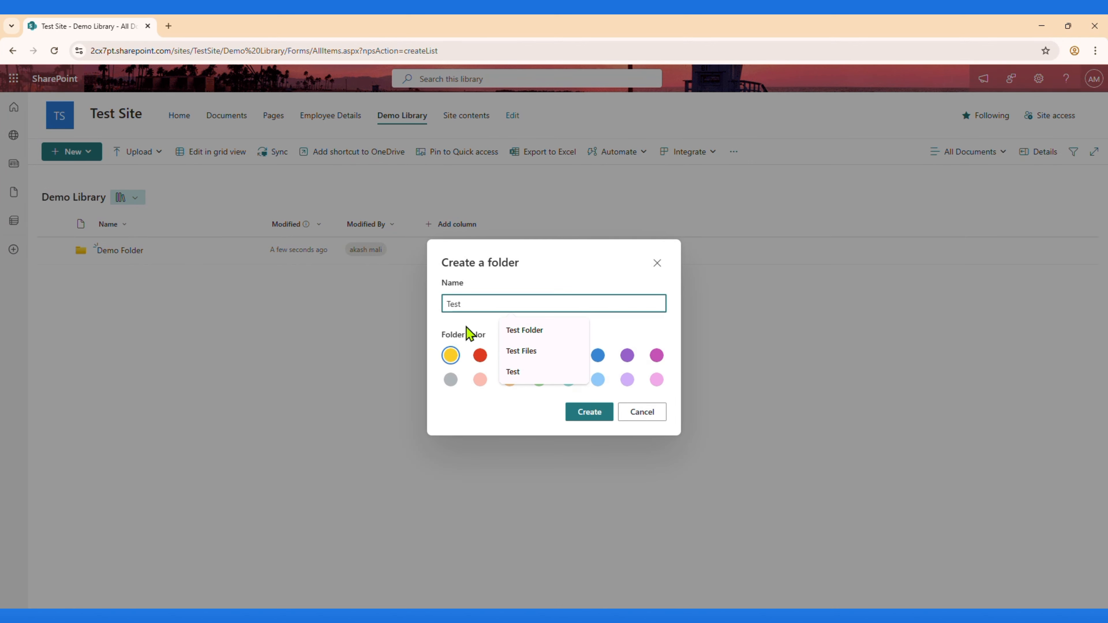
pyautogui.click(658, 356)
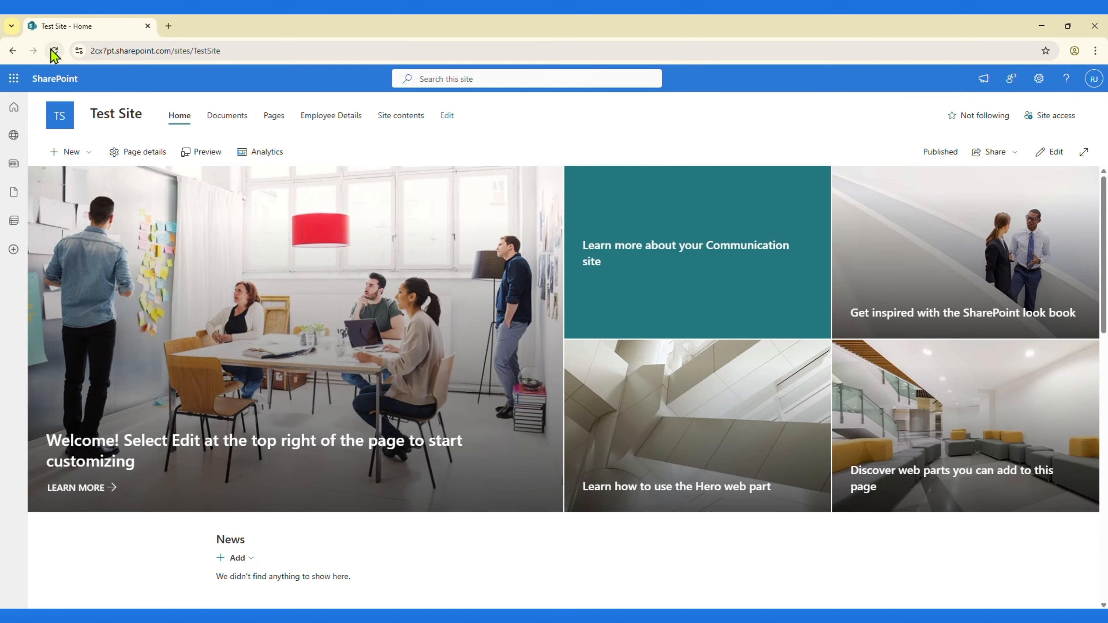
# Step: Reload Test Site in the second account's browser, check the folders in Demo Library, and return to the site owner's window
pyautogui.click(54, 50)
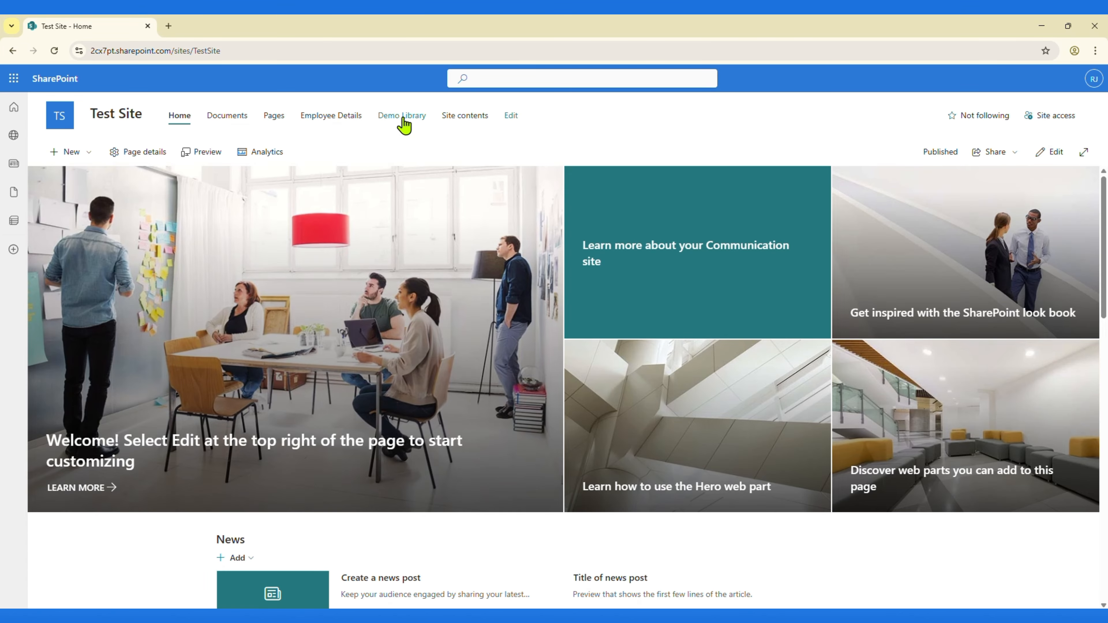
pyautogui.click(403, 122)
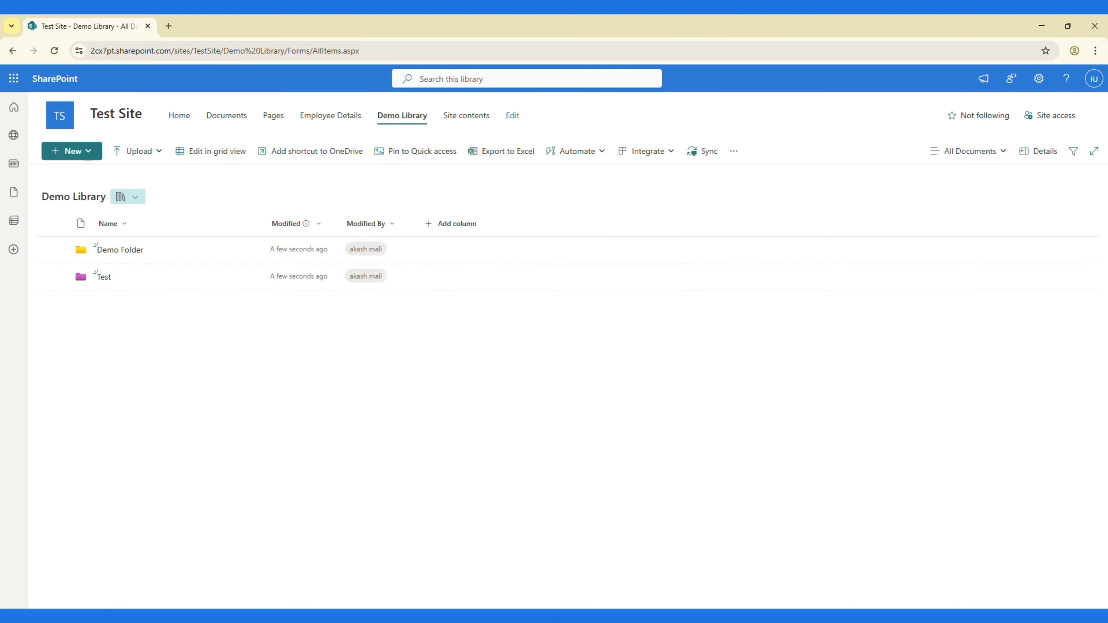
pyautogui.moveTo(784, 616)
pyautogui.click(784, 616)
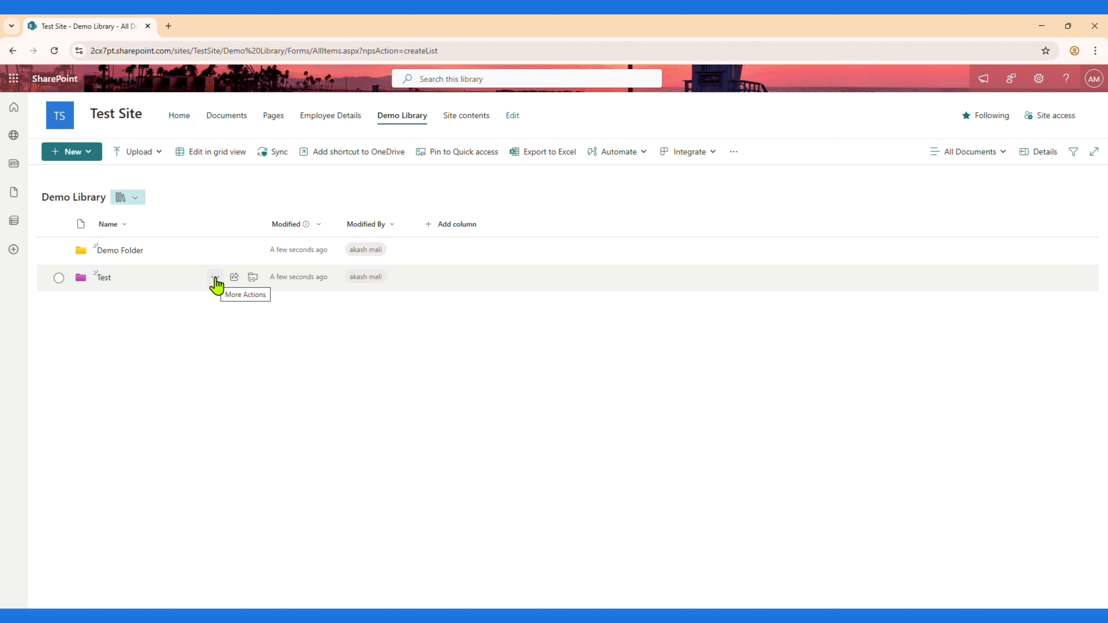
# Step: Open the advanced access settings of the Test folder and stop it inheriting permissions from Test Site
pyautogui.click(215, 279)
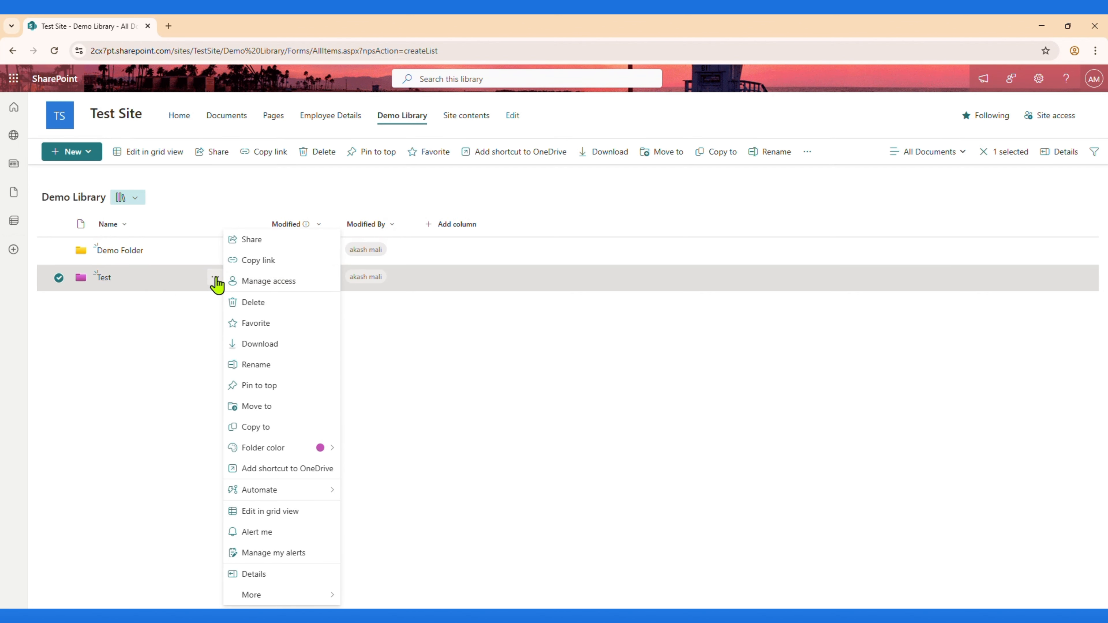
pyautogui.click(260, 282)
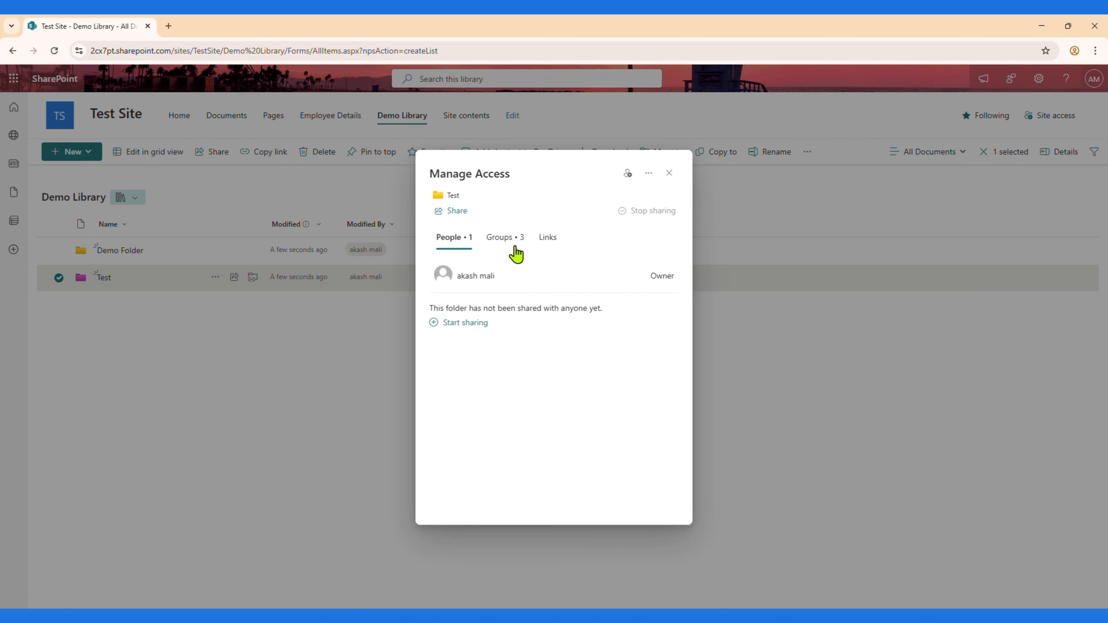
pyautogui.click(514, 243)
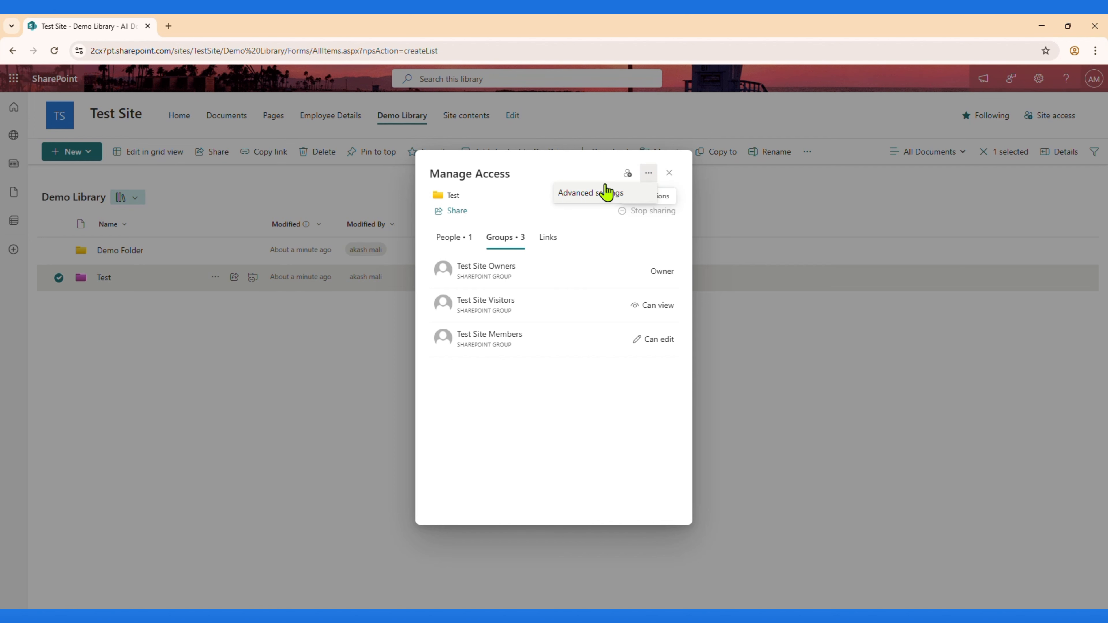
pyautogui.click(609, 192)
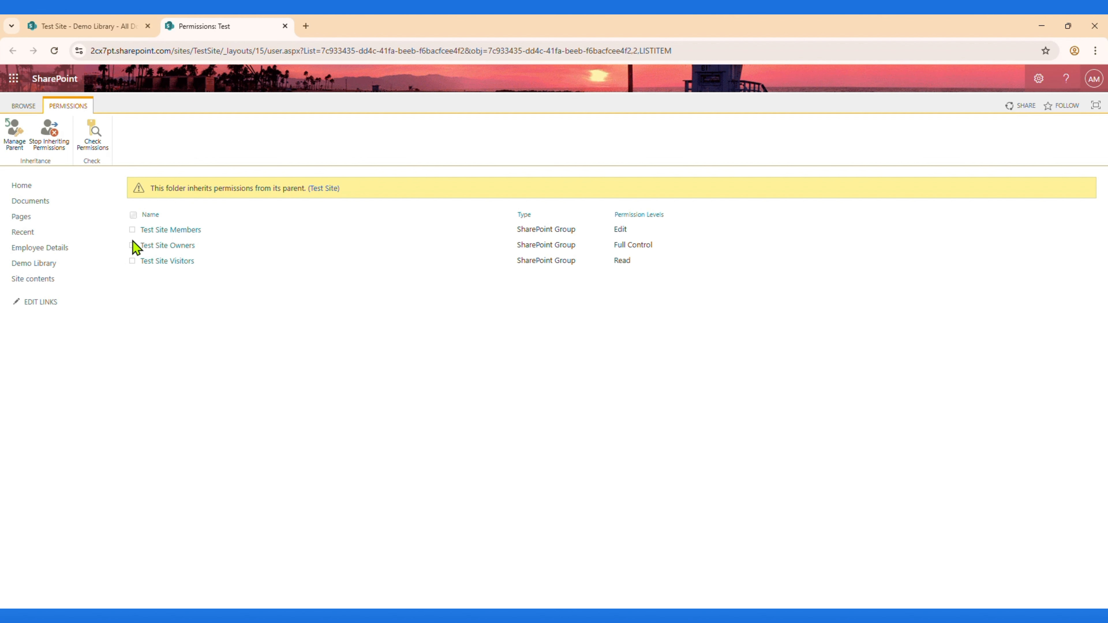
pyautogui.click(49, 140)
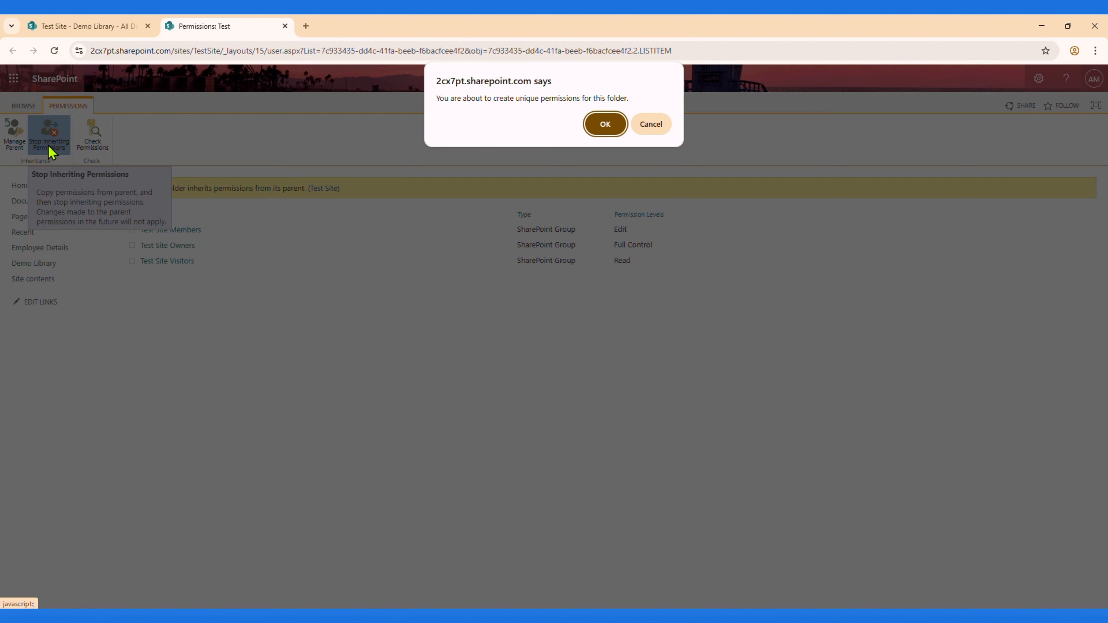
pyautogui.click(602, 124)
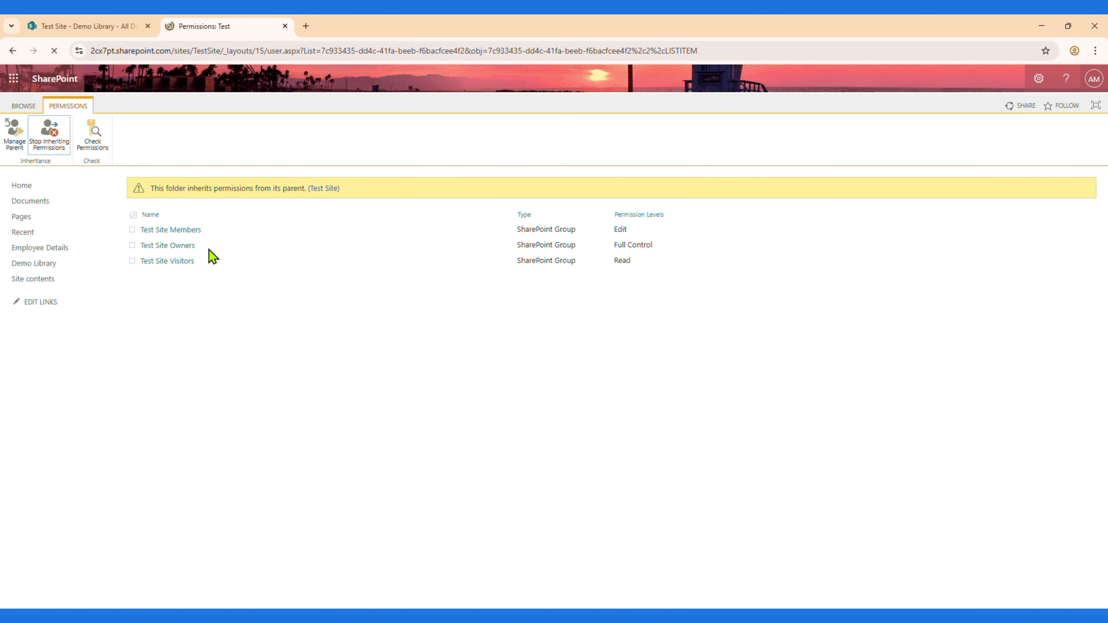
# Step: Remove the permissions of the Test Site Visitors and Test Site Members groups from the Test folder
pyautogui.click(136, 262)
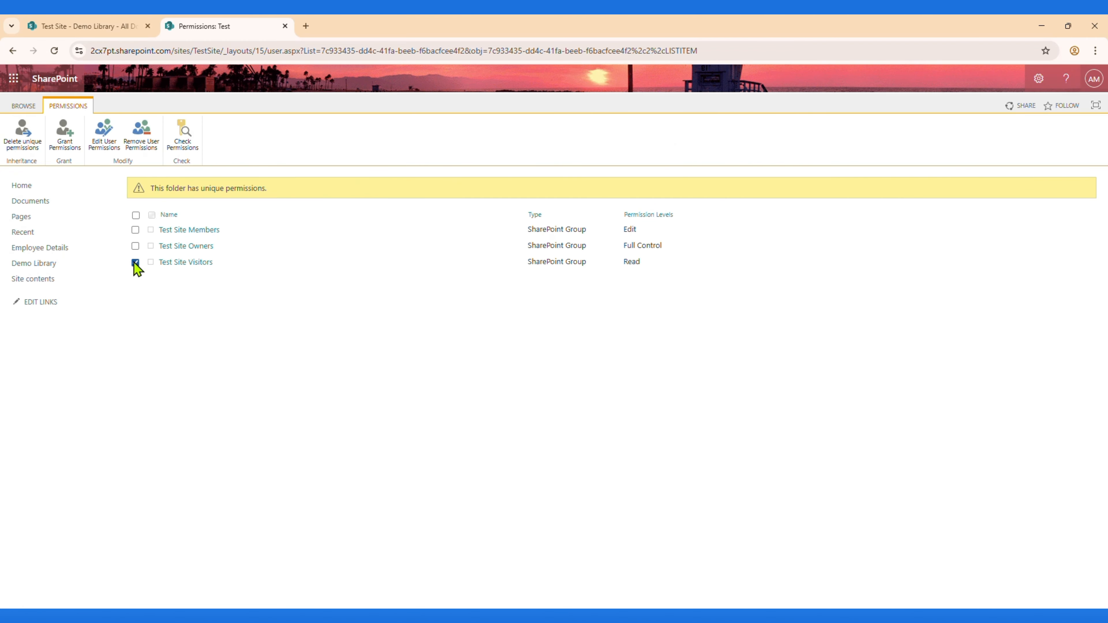
pyautogui.click(135, 229)
pyautogui.click(142, 138)
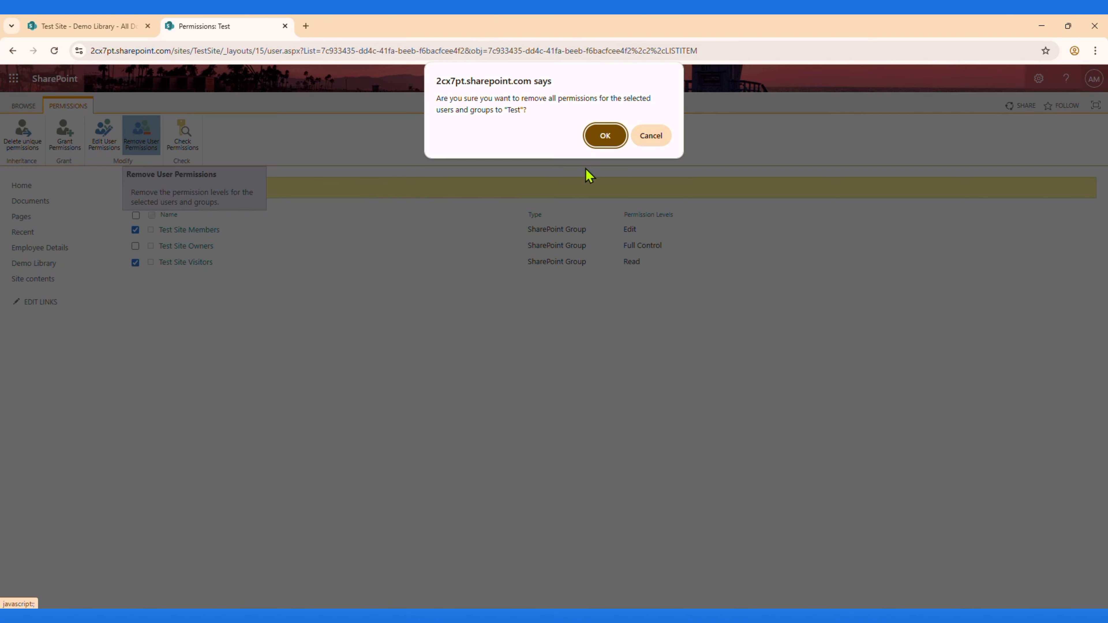
pyautogui.click(604, 134)
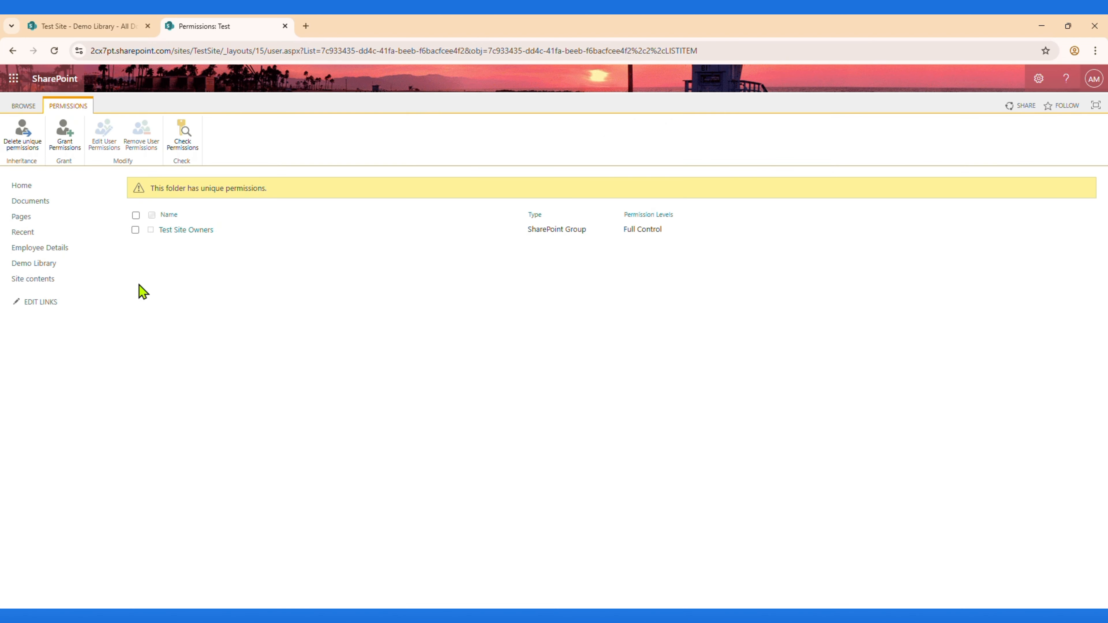
# Step: View who belongs to the Test Site Owners group and return to the folder's permissions page
pyautogui.click(189, 230)
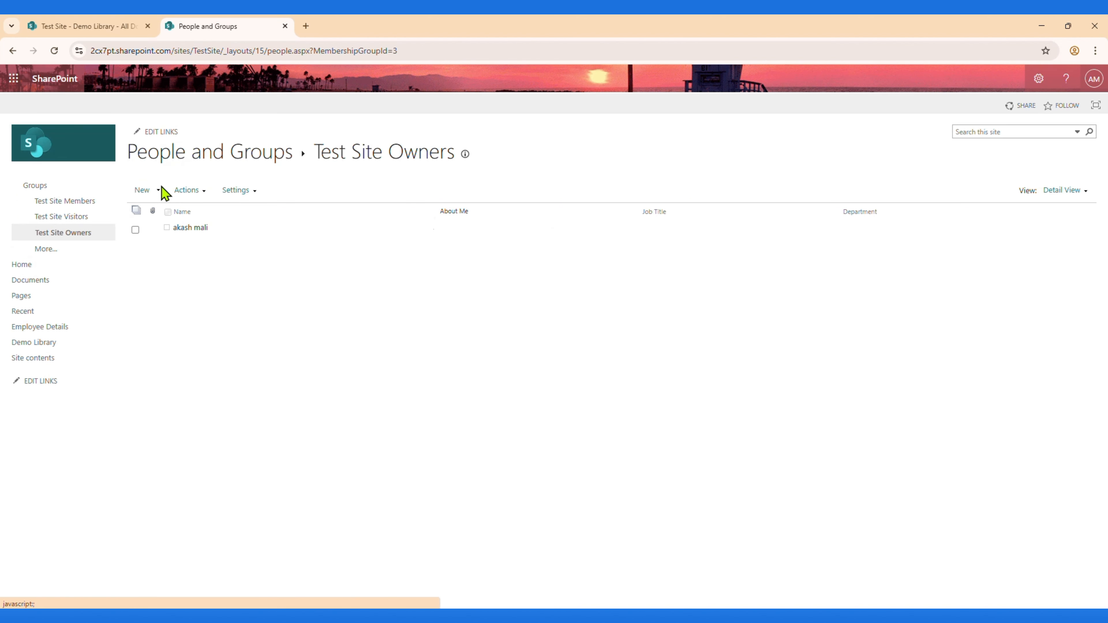
pyautogui.click(13, 50)
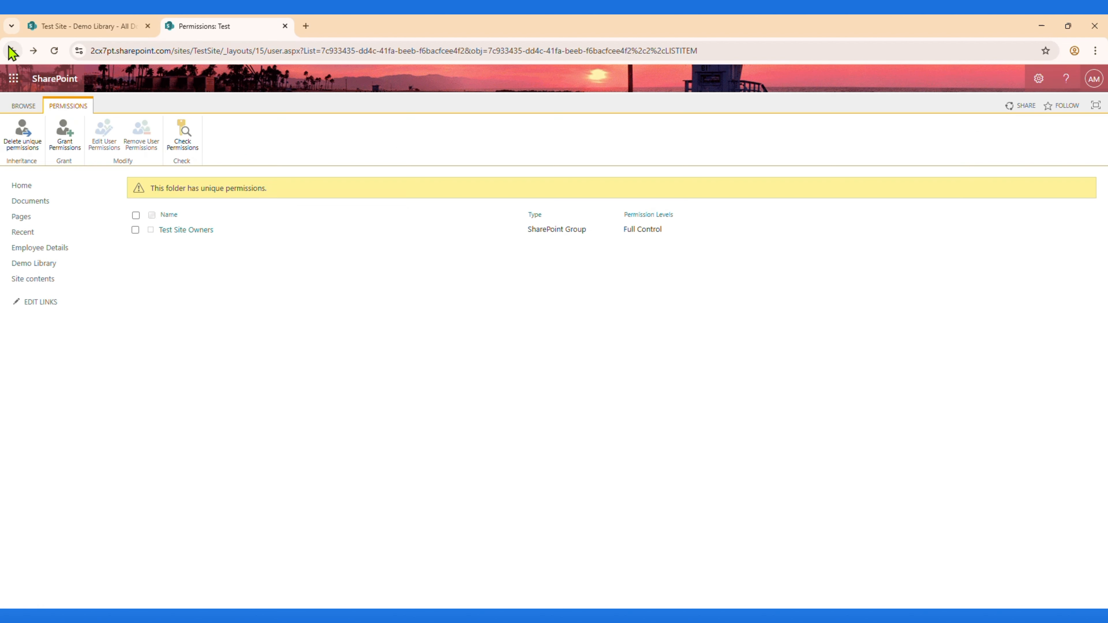
# Step: Close the Manage Access dialog, reload Demo Library, and check the folder visibility from the second account's browser
pyautogui.click(83, 27)
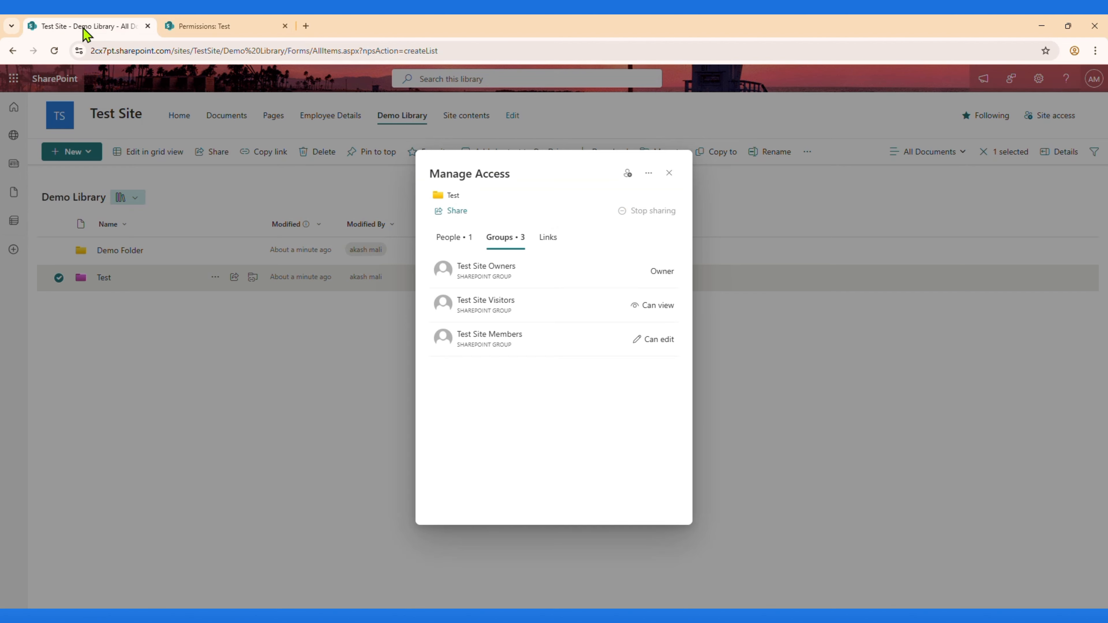
pyautogui.click(670, 174)
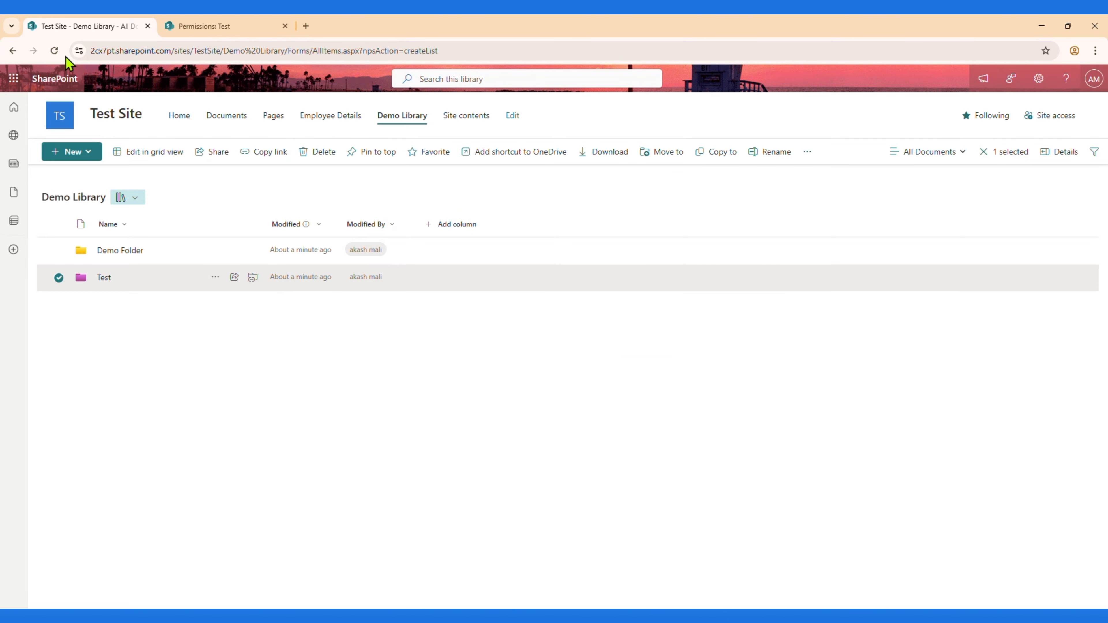
pyautogui.click(54, 51)
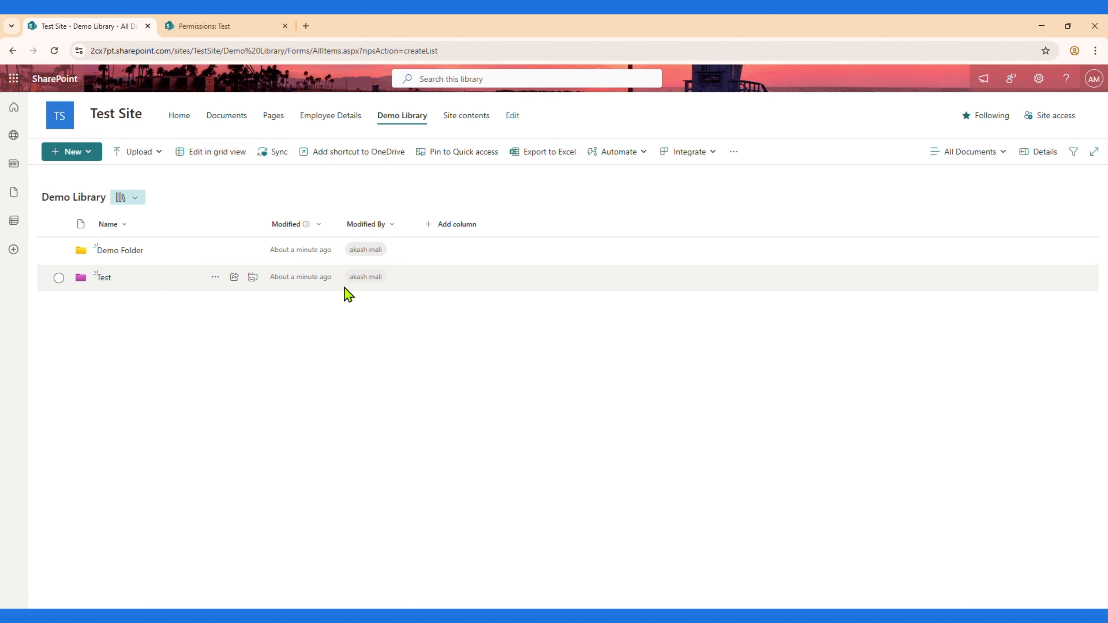
pyautogui.click(1095, 79)
pyautogui.click(203, 321)
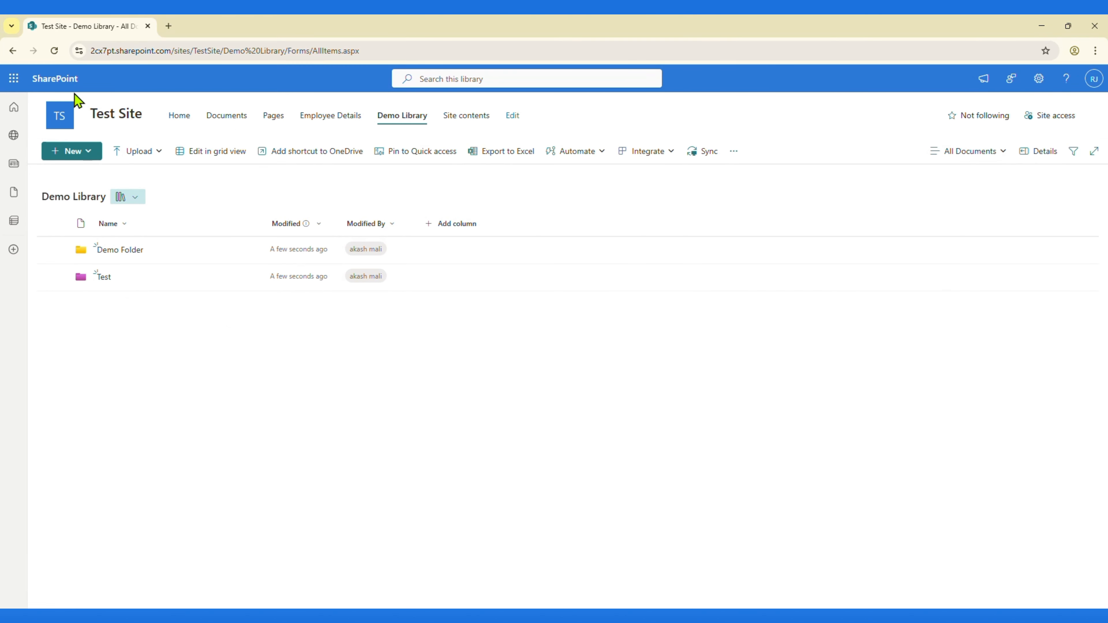
pyautogui.click(55, 51)
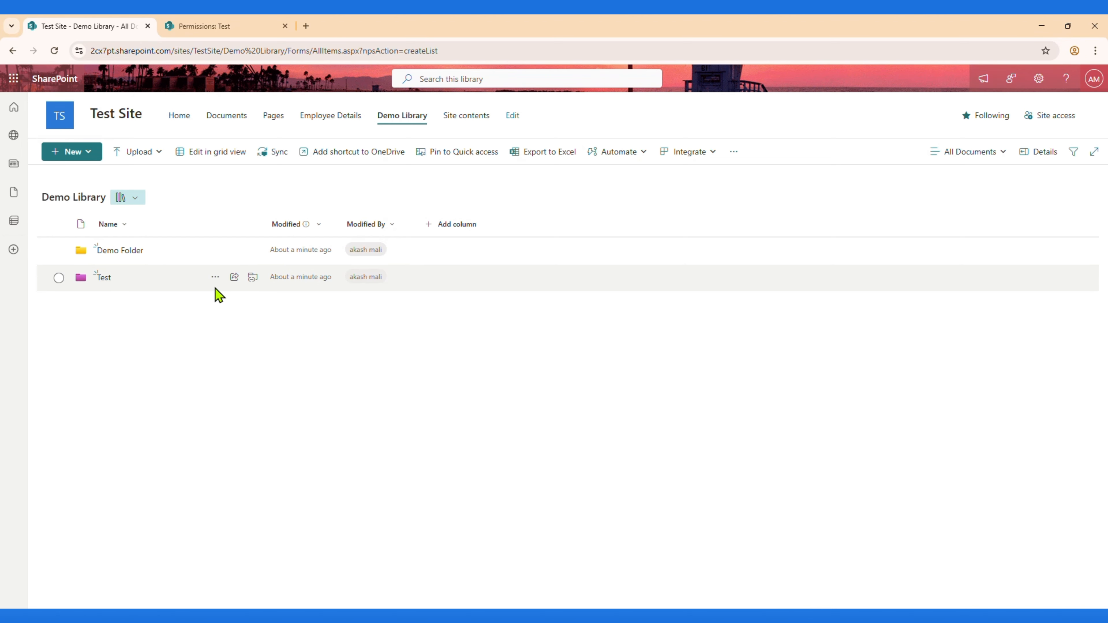
# Step: In the site owner's window, review the groups with access to the Test folder and reopen its advanced permission settings
pyautogui.click(215, 277)
pyautogui.click(265, 281)
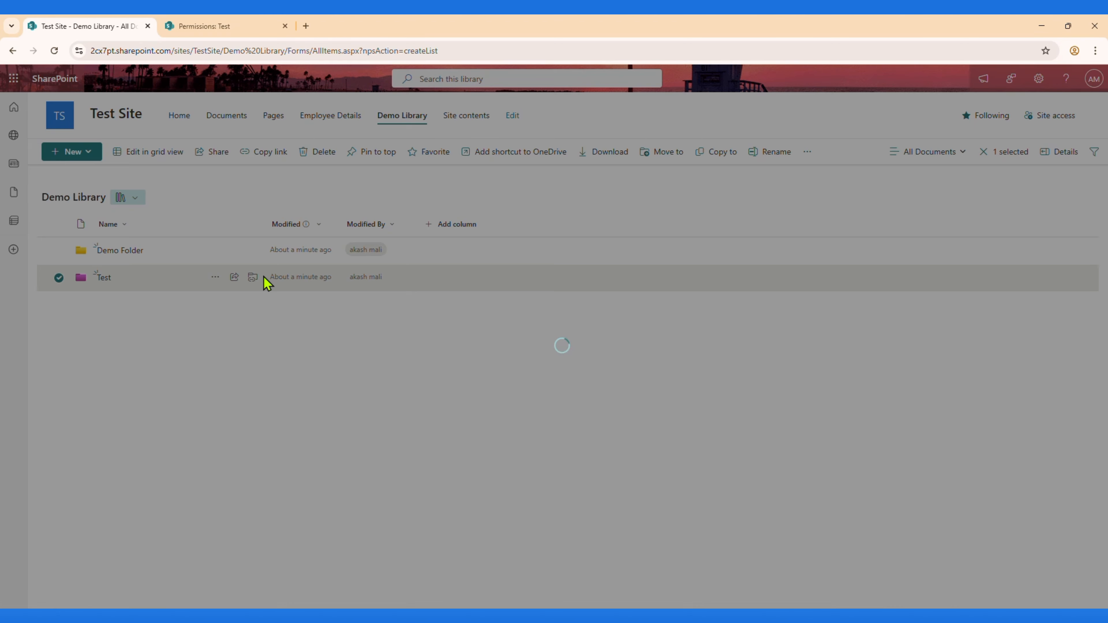
pyautogui.click(504, 238)
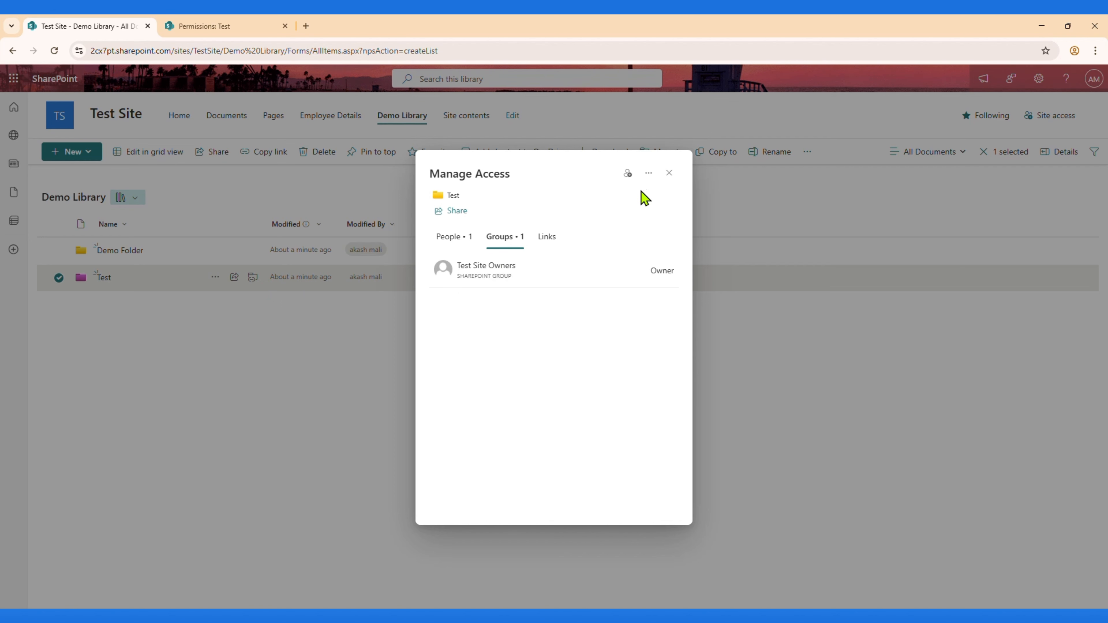
pyautogui.click(649, 174)
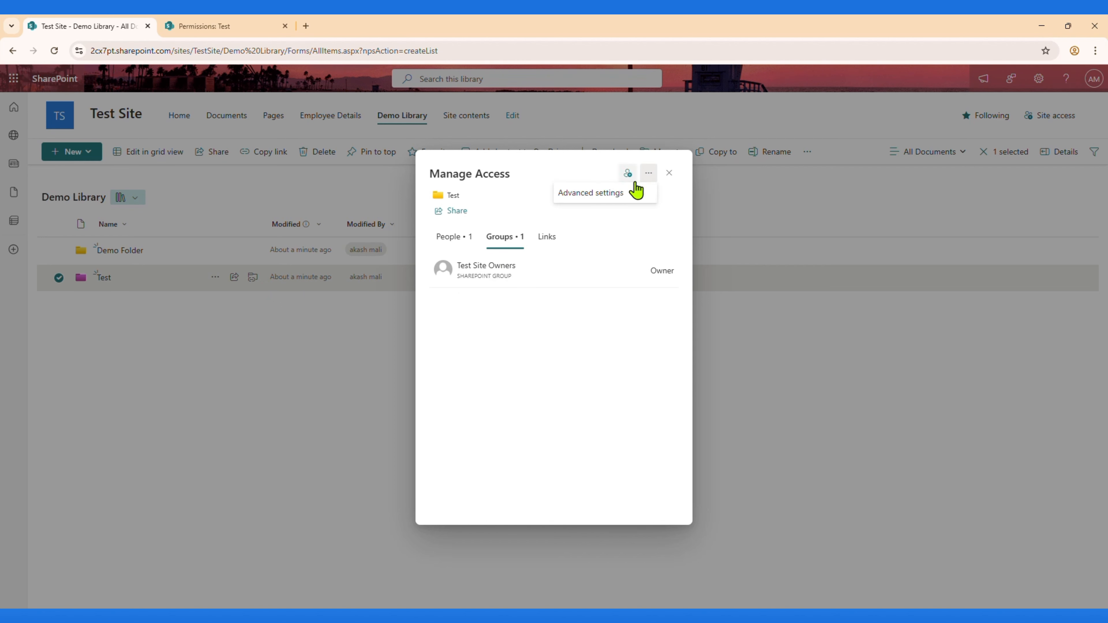
pyautogui.click(600, 199)
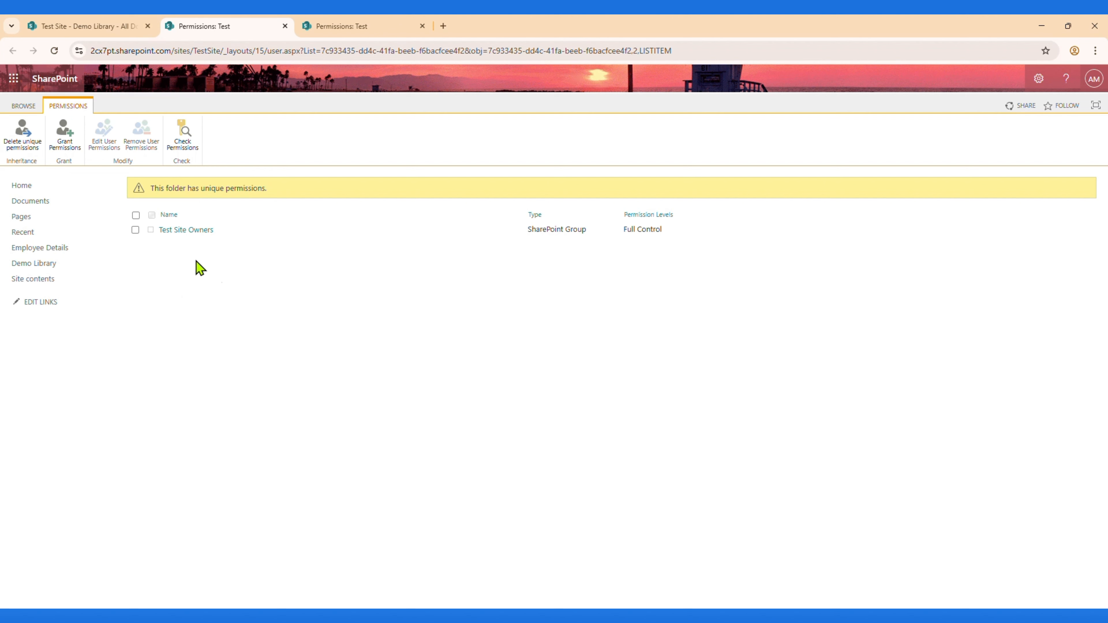
# Step: Grant the second account's user access to the Test folder and its contents, and reload Demo Library in that user's browser window
pyautogui.click(68, 149)
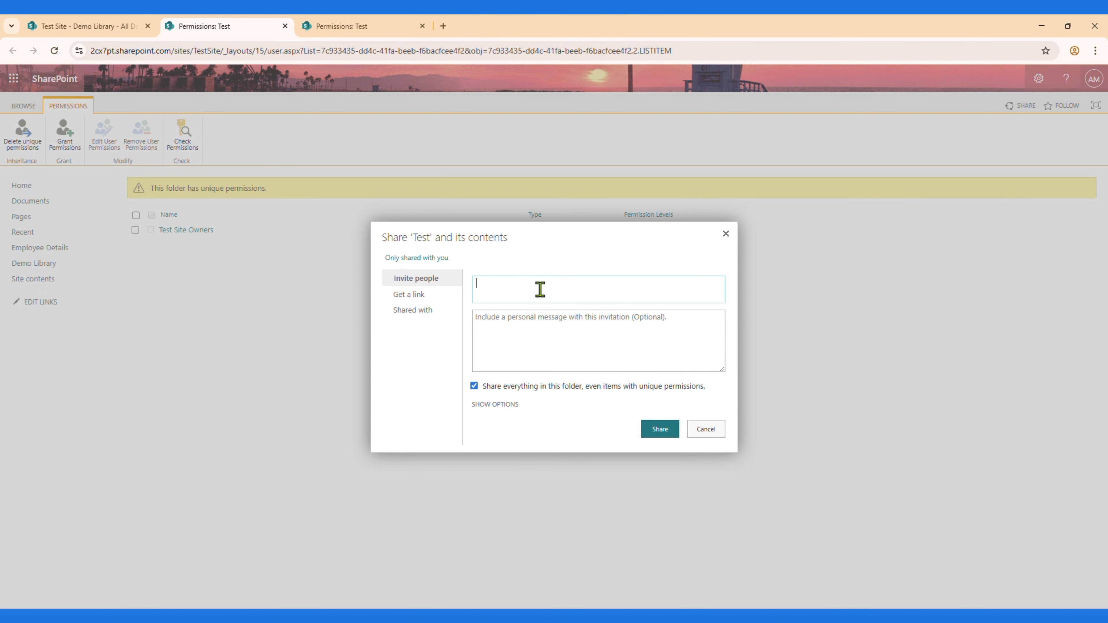
pyautogui.write('R')
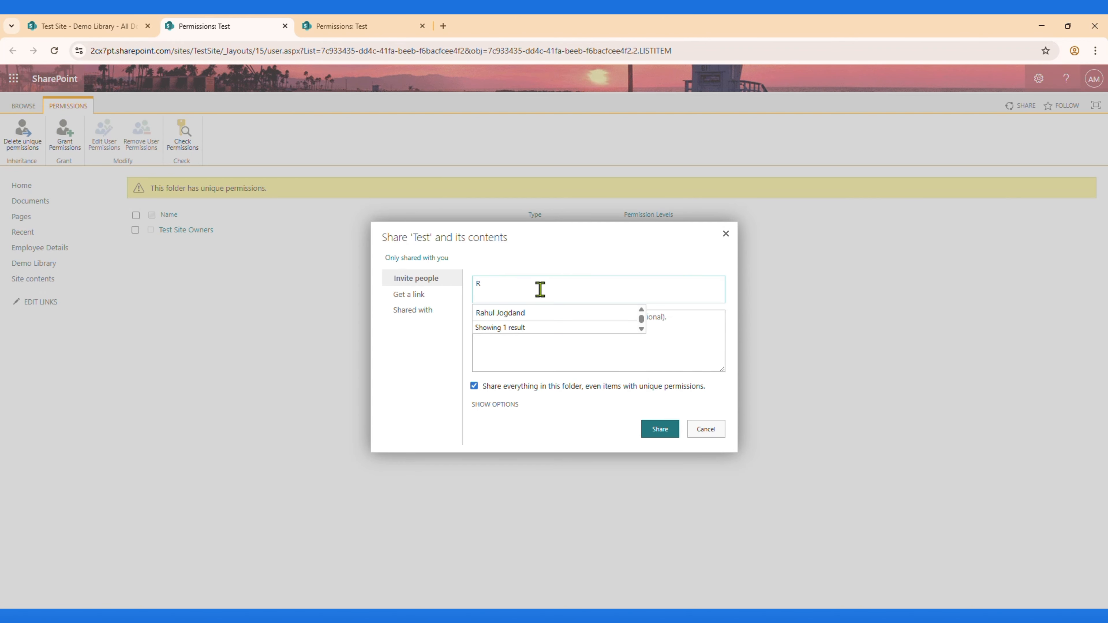
pyautogui.click(563, 314)
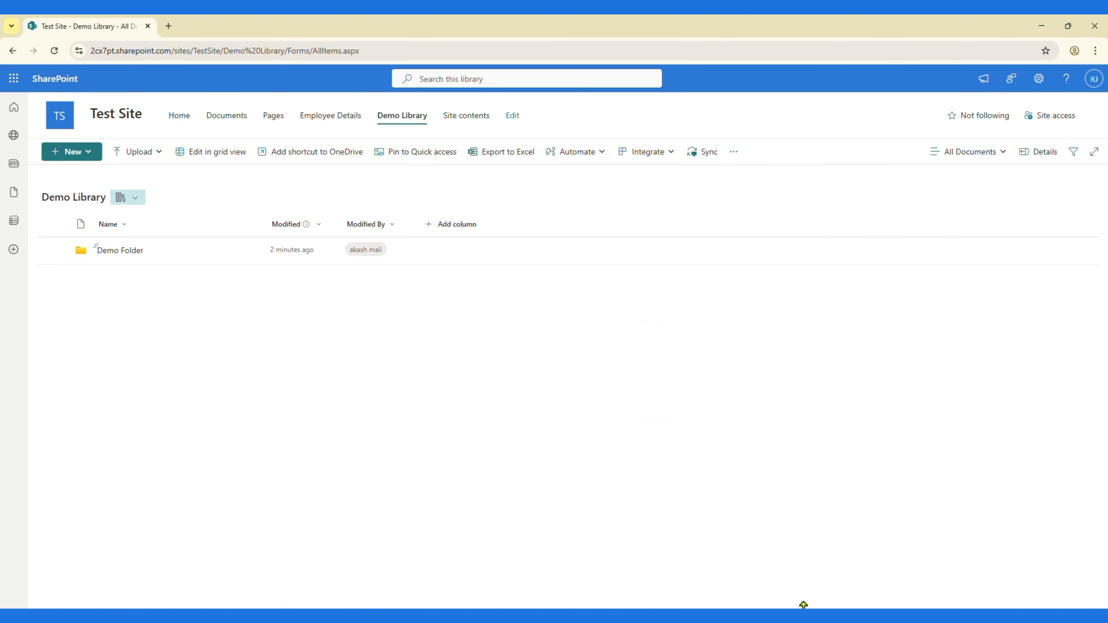
pyautogui.click(1093, 79)
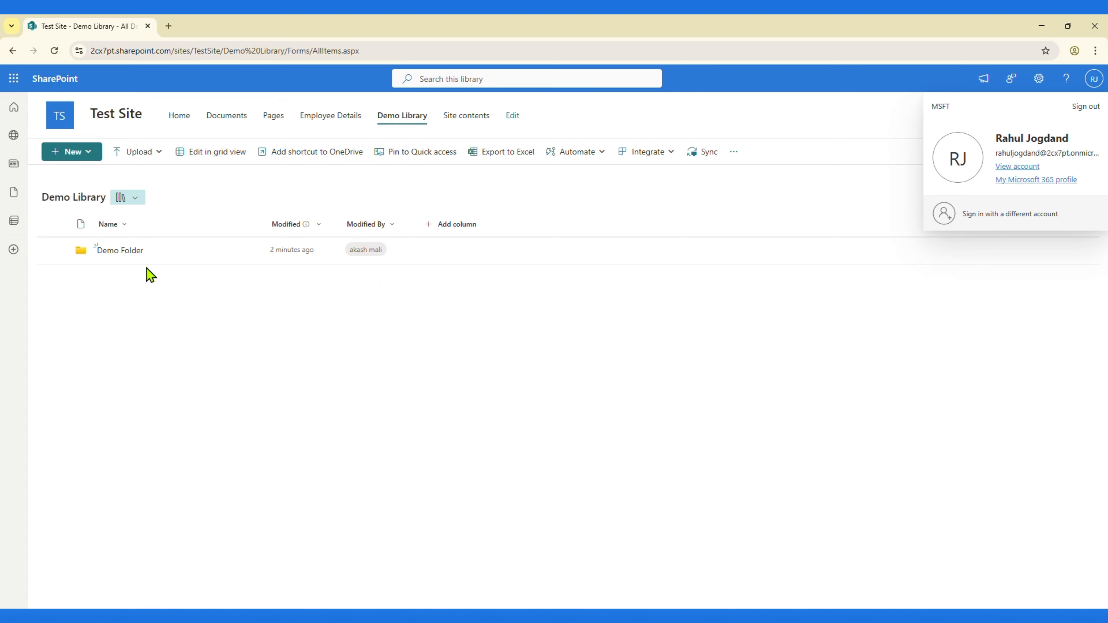
pyautogui.click(996, 385)
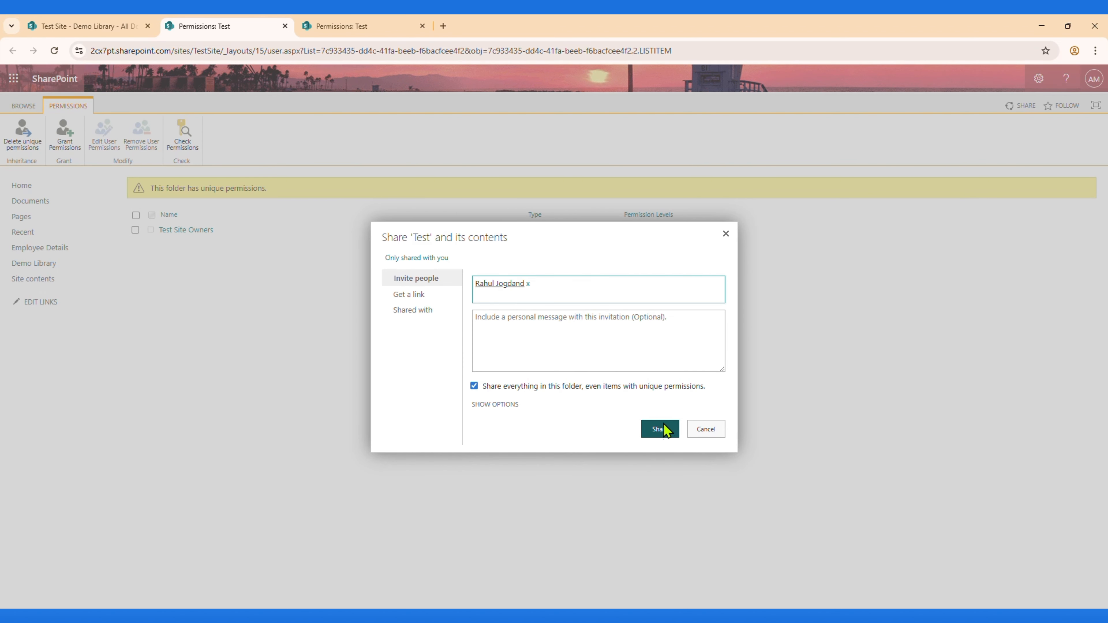
pyautogui.click(663, 429)
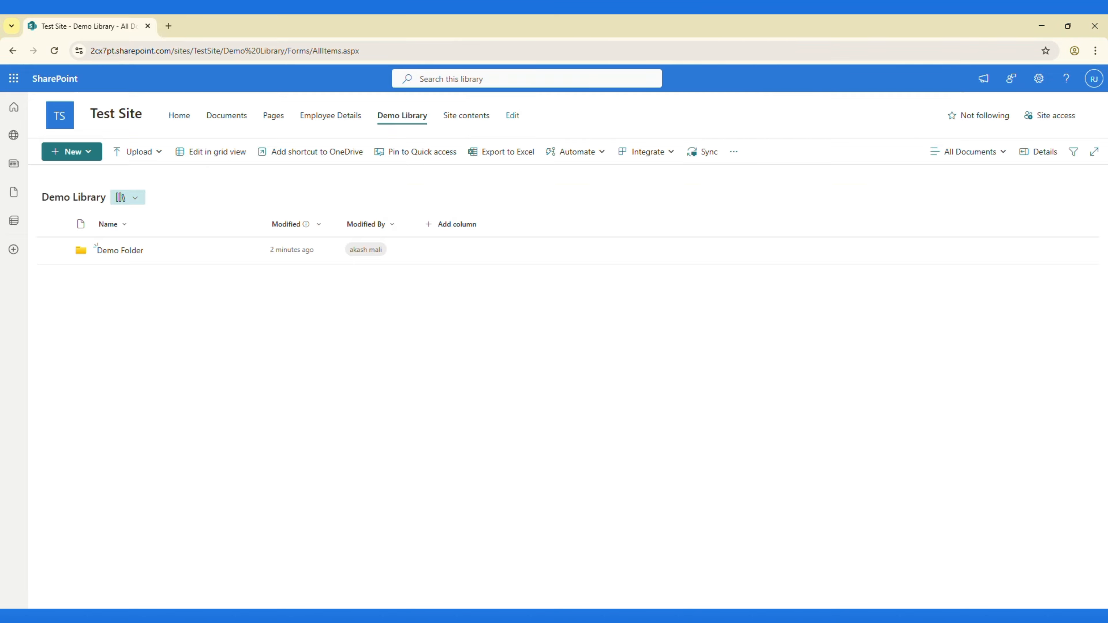
pyautogui.click(54, 52)
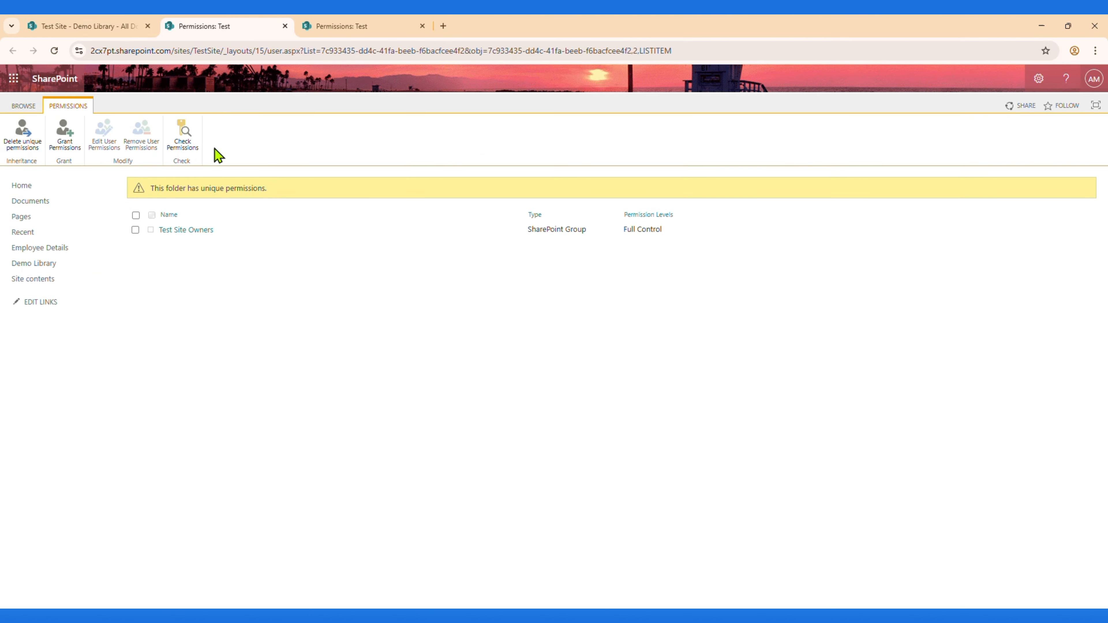
# Step: In the site owner's window, check the permission levels that the second account's user has on the Test folder and close the check
pyautogui.click(186, 136)
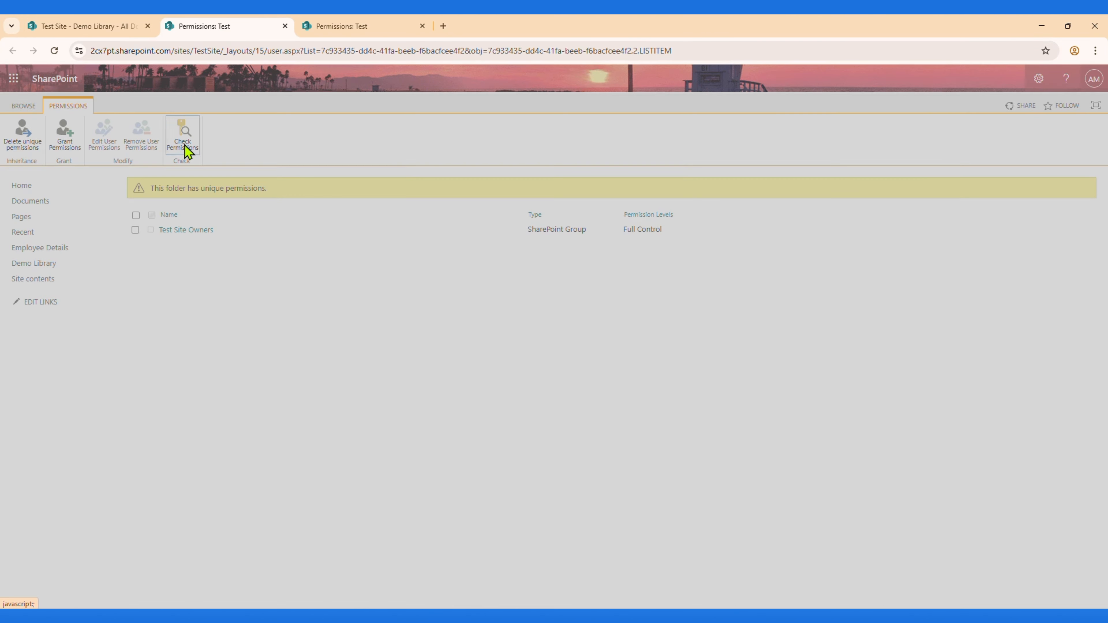
pyautogui.write('rahu')
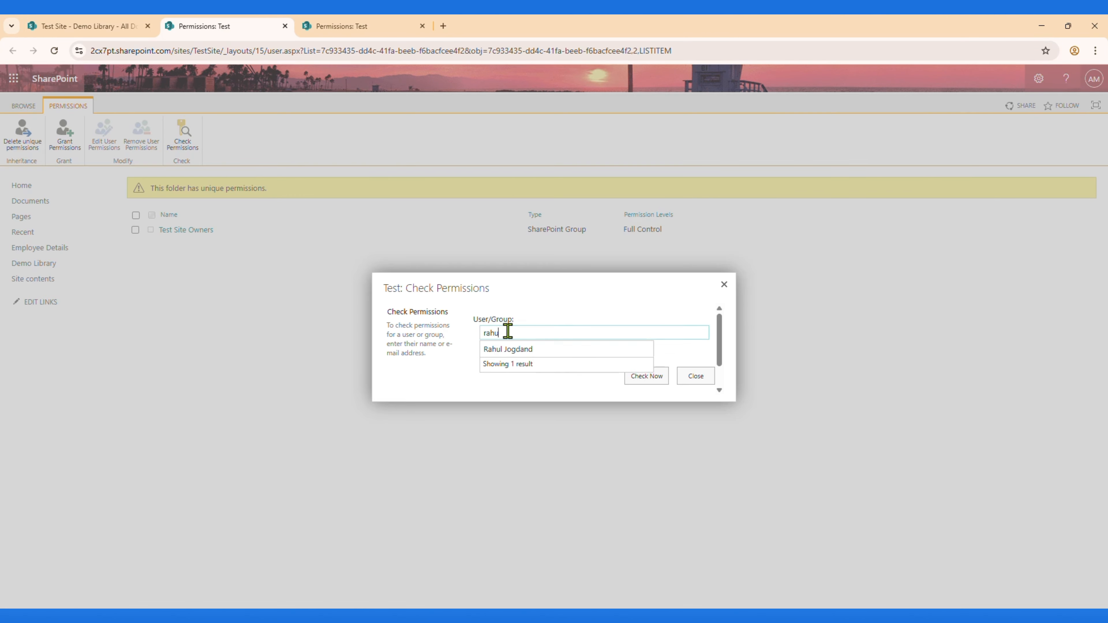
pyautogui.click(545, 350)
pyautogui.click(651, 378)
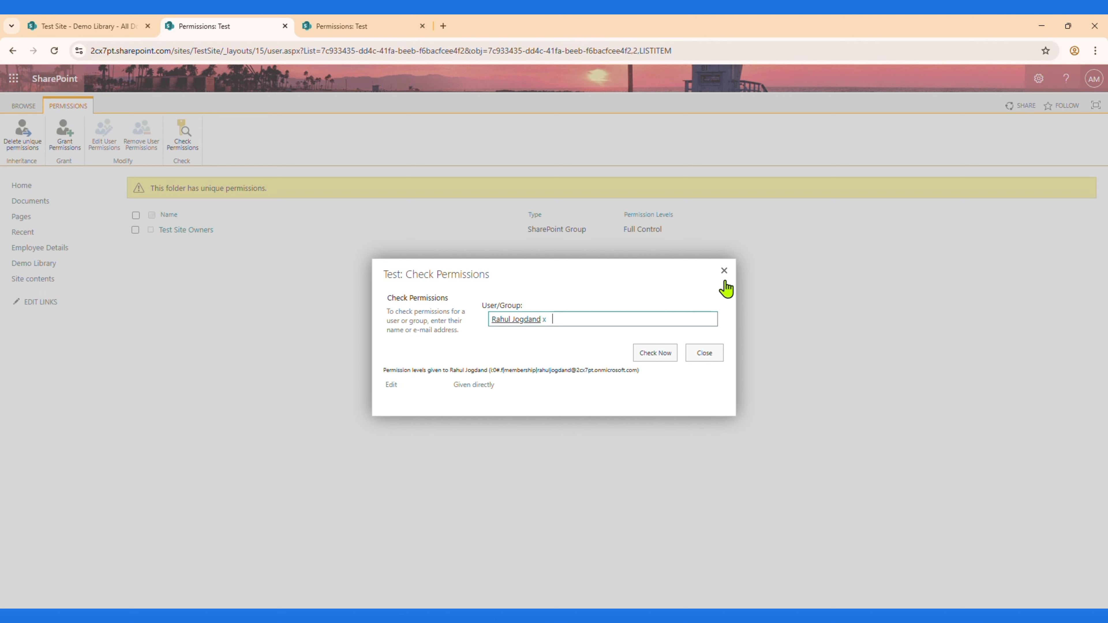
pyautogui.click(724, 272)
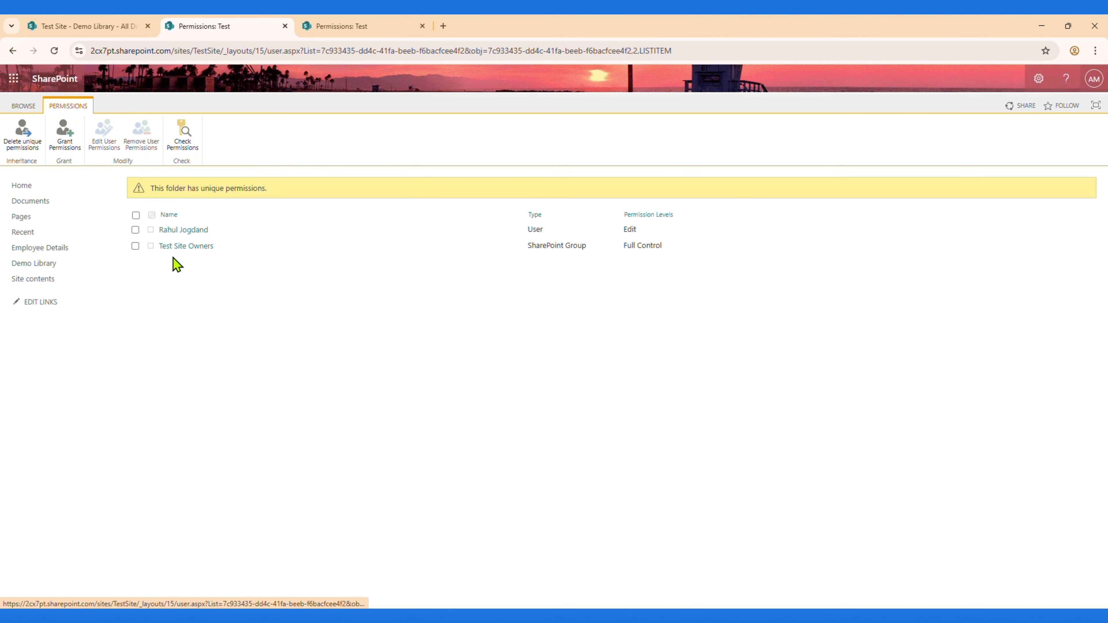